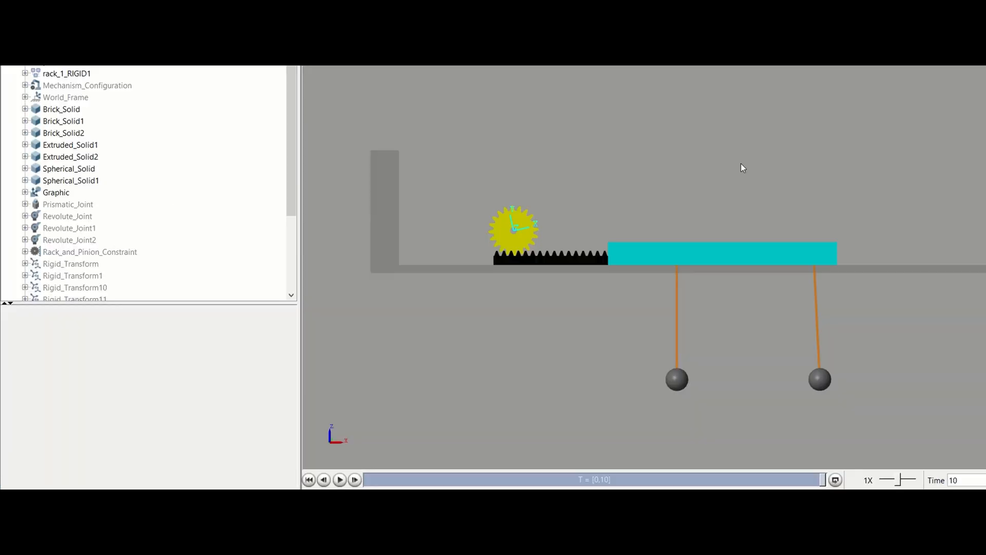
Inspect the two spherical masses, the cart body, the rack and the pinion's frame graphic in the model.
left_click(675, 381)
left_click(823, 379)
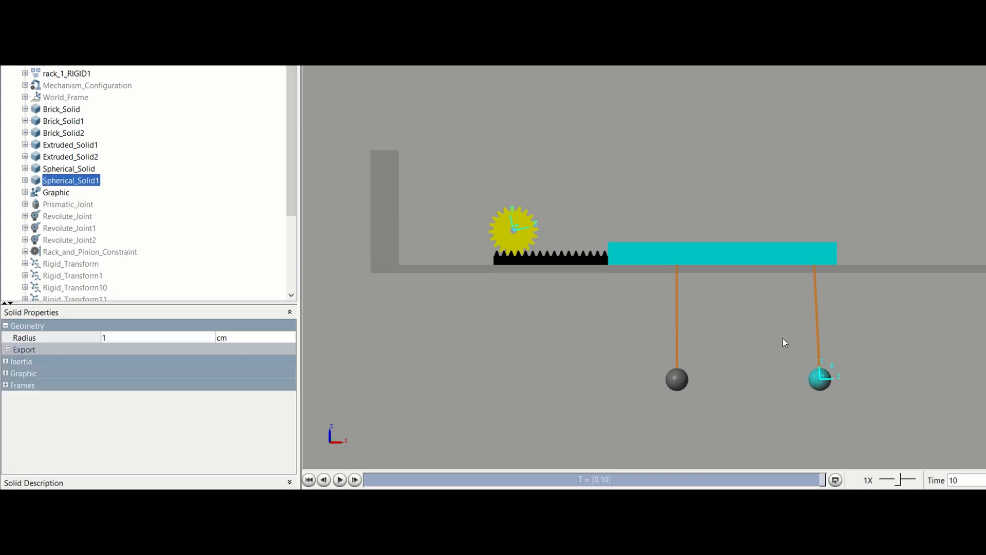
left_click(731, 256)
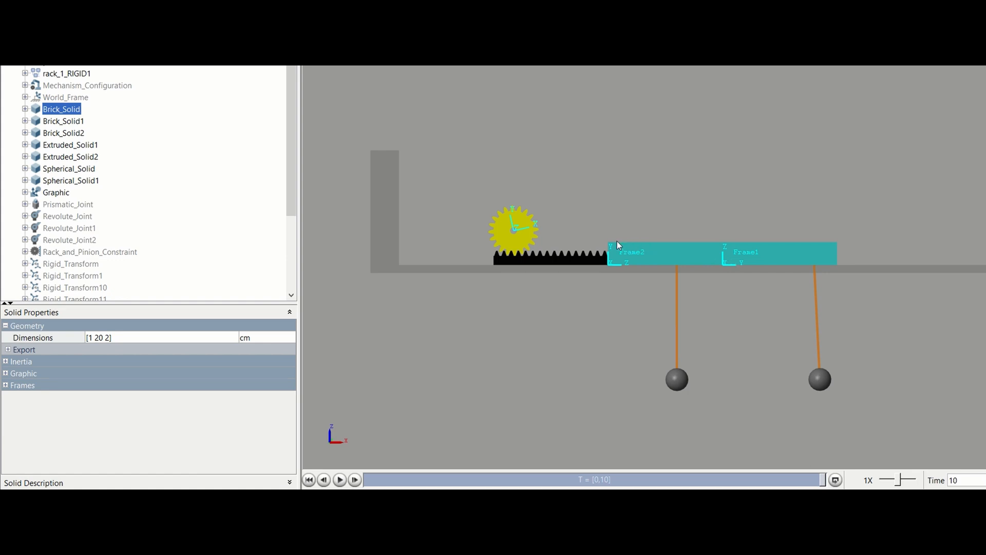
left_click(549, 255)
left_click(520, 232)
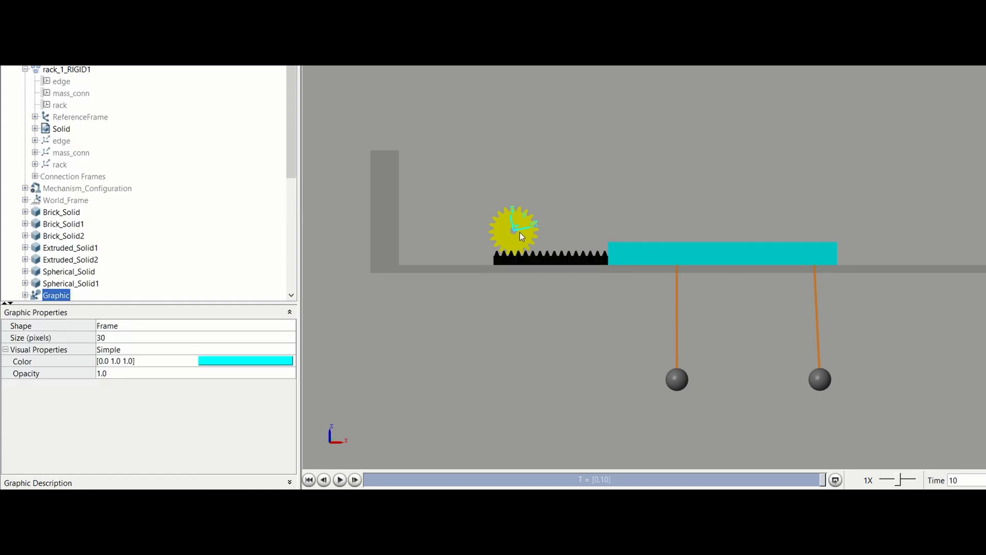
left_click(575, 151)
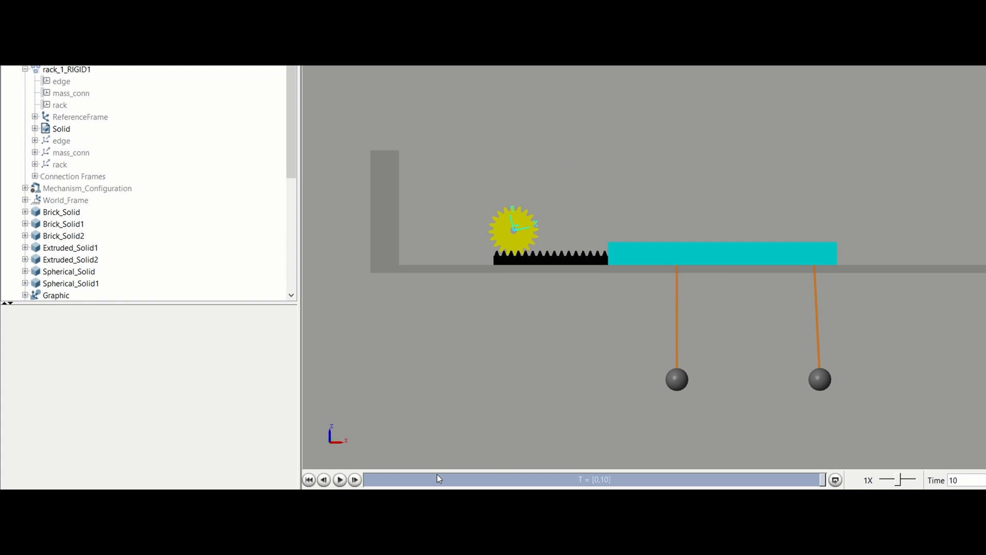
Play the simulation animation and pick out each swinging pendulum mass to compare their motion.
left_click(340, 480)
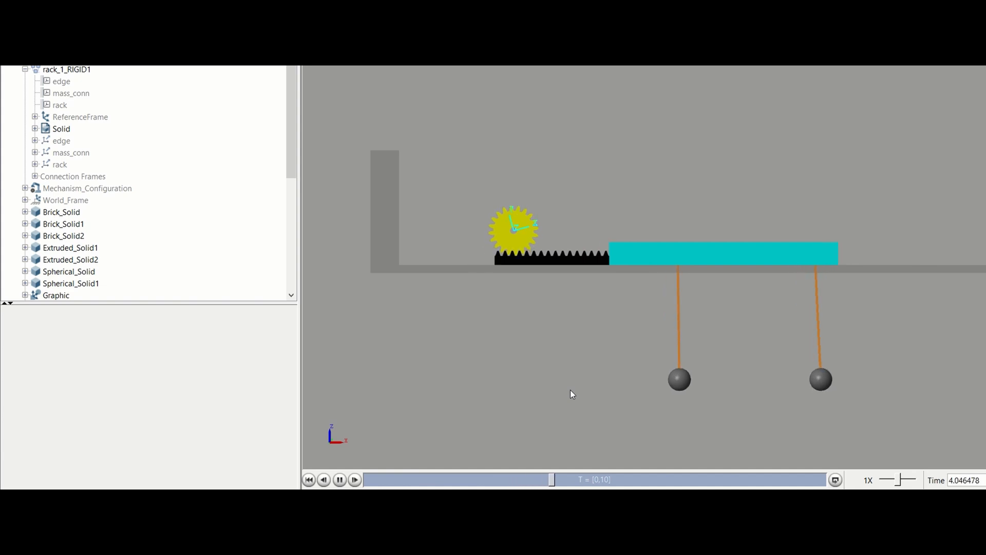
left_click(675, 380)
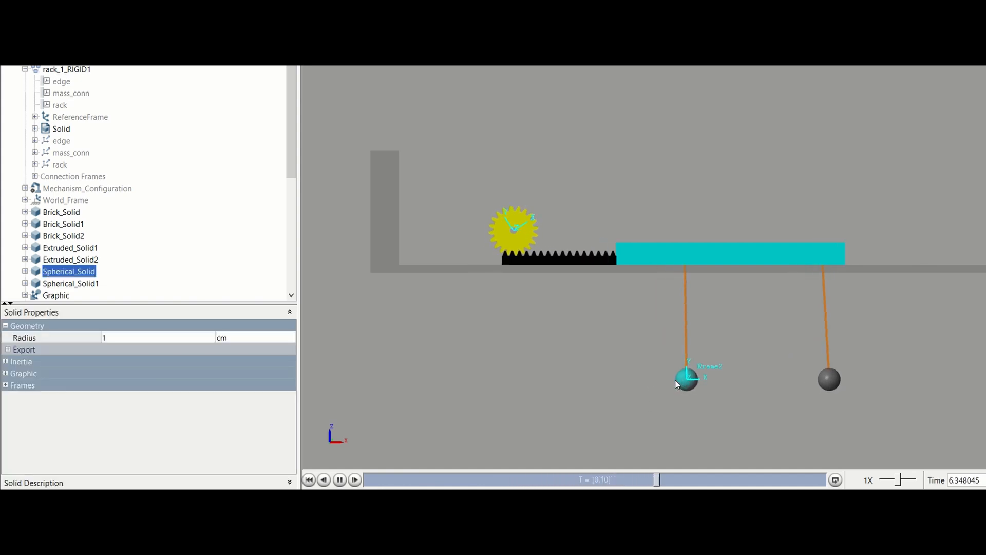
left_click(819, 383)
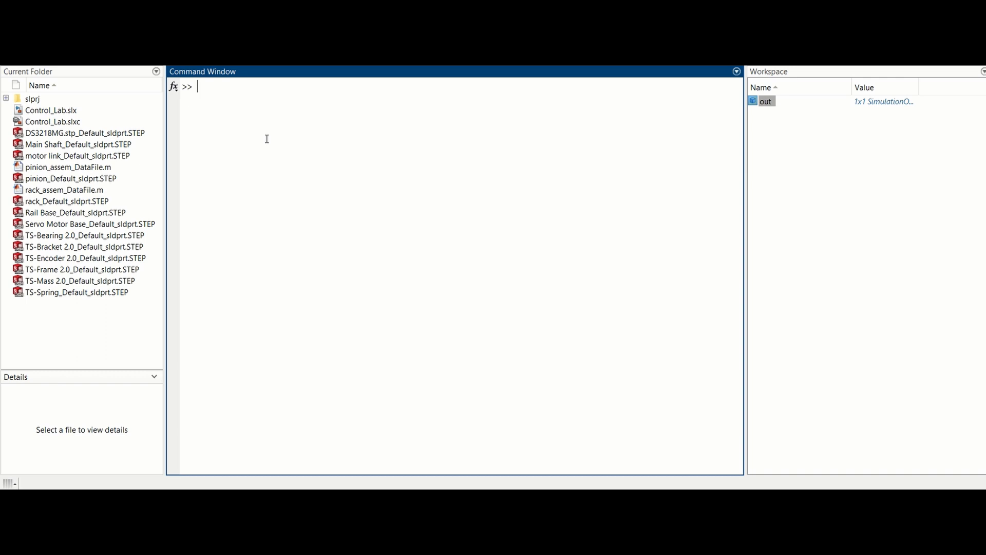
Look over Control_Lab.slx and the rack and pinion assembly data files in the current folder.
left_click(54, 110)
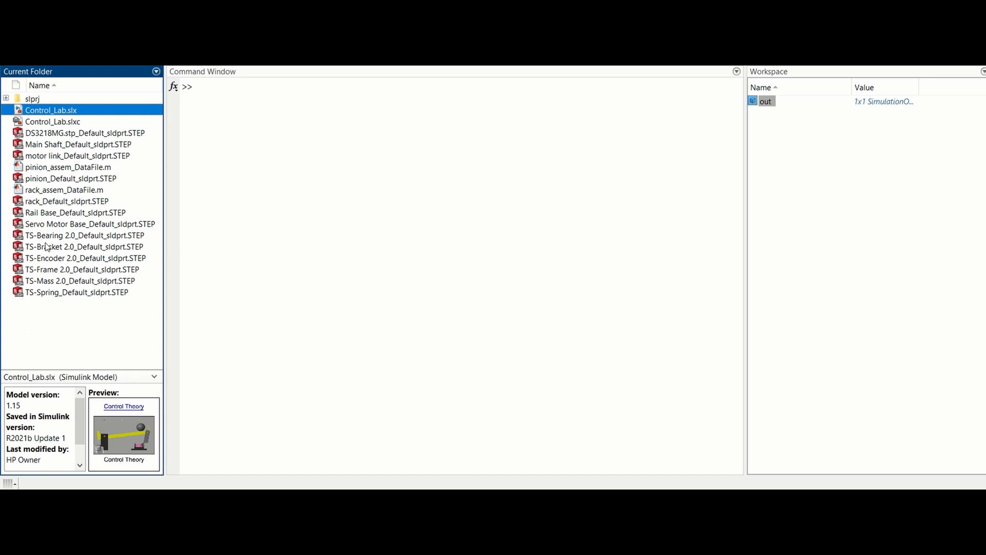
left_click(38, 190)
left_click(44, 168)
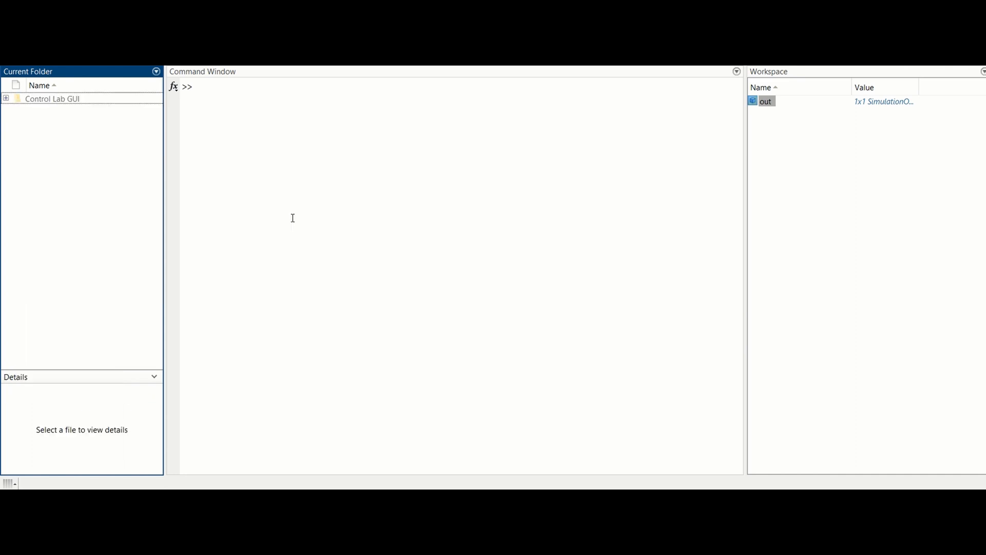
Add the Control Lab GUI folder and its subfolders to the MATLAB path.
right_click(26, 99)
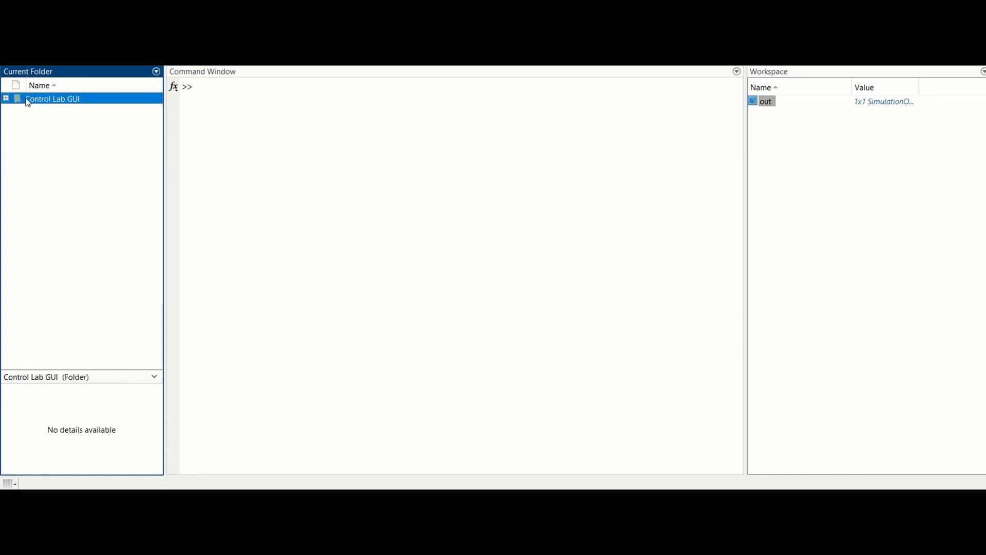
mouse_move(88, 276)
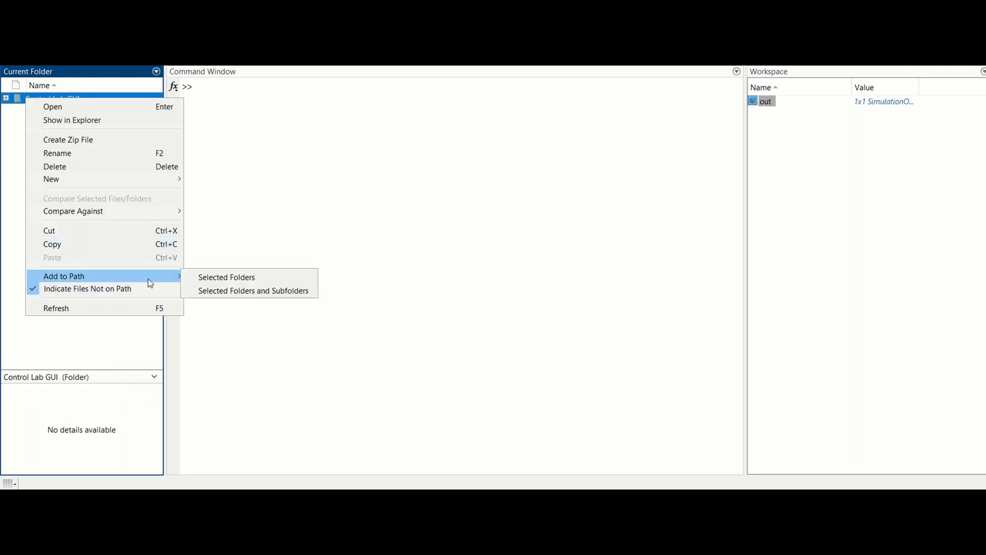
left_click(215, 291)
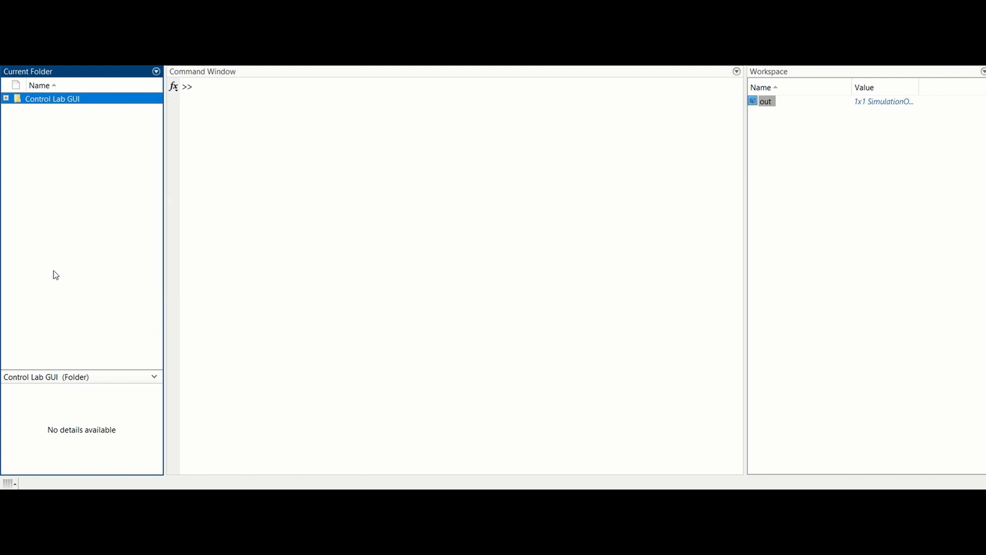
left_click(88, 274)
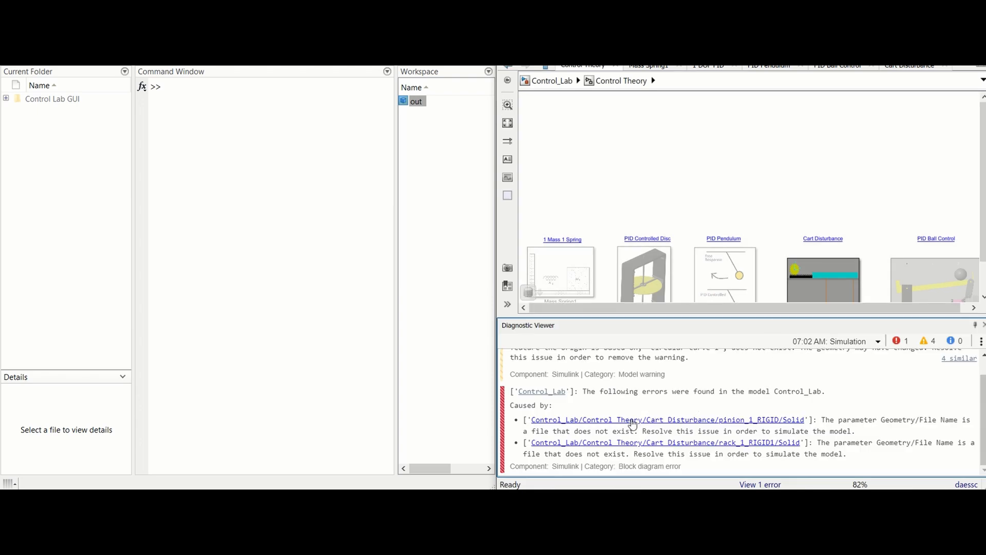
Open the Control Lab GUI folder and run the Control_Lab model.
double_click(52, 99)
key("ctrl+t")
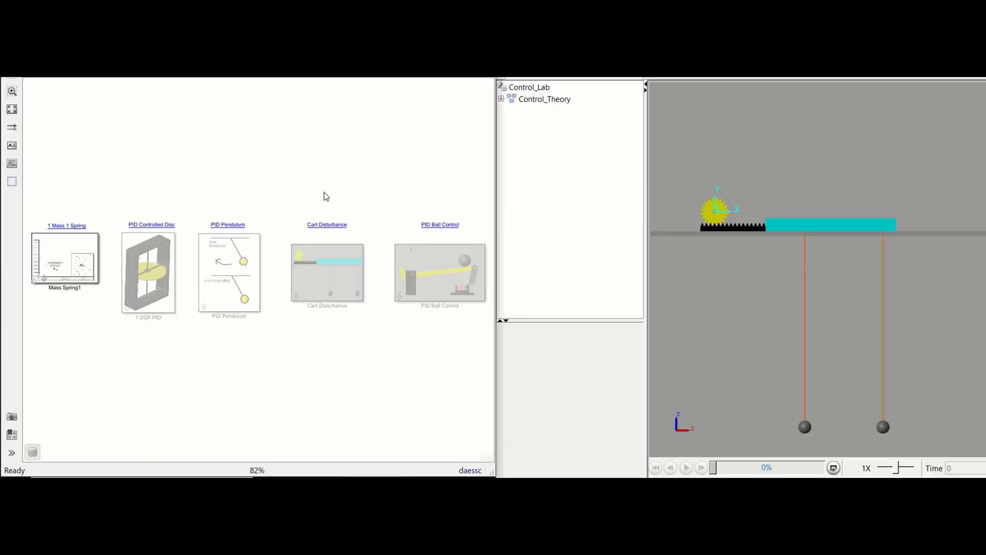
Activate the Cart Disturbance system, set its rod length to 15 cm and pendulum mass to 2 kg, and update the model.
left_click(327, 225)
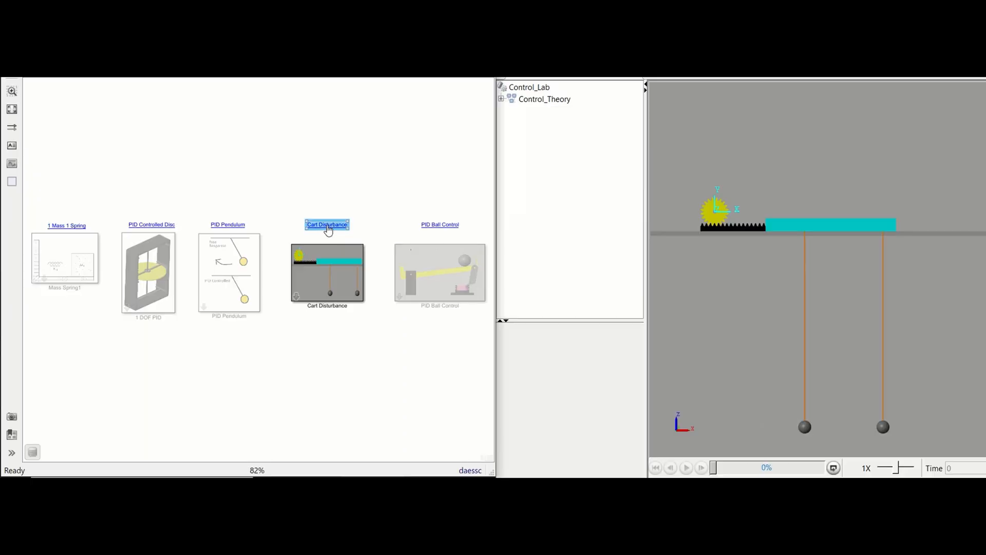
double_click(319, 272)
left_click(265, 213)
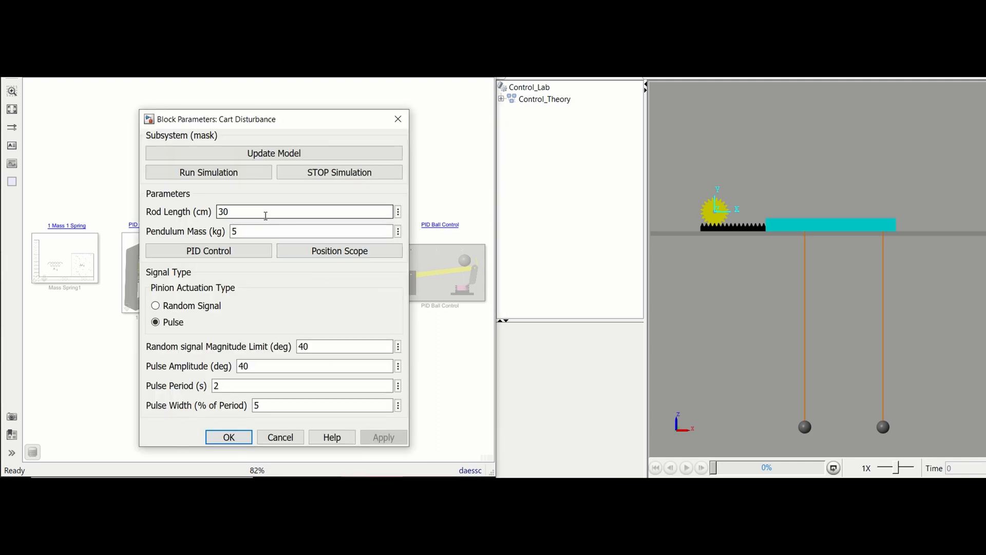
double_click(264, 214)
type("15")
double_click(235, 231)
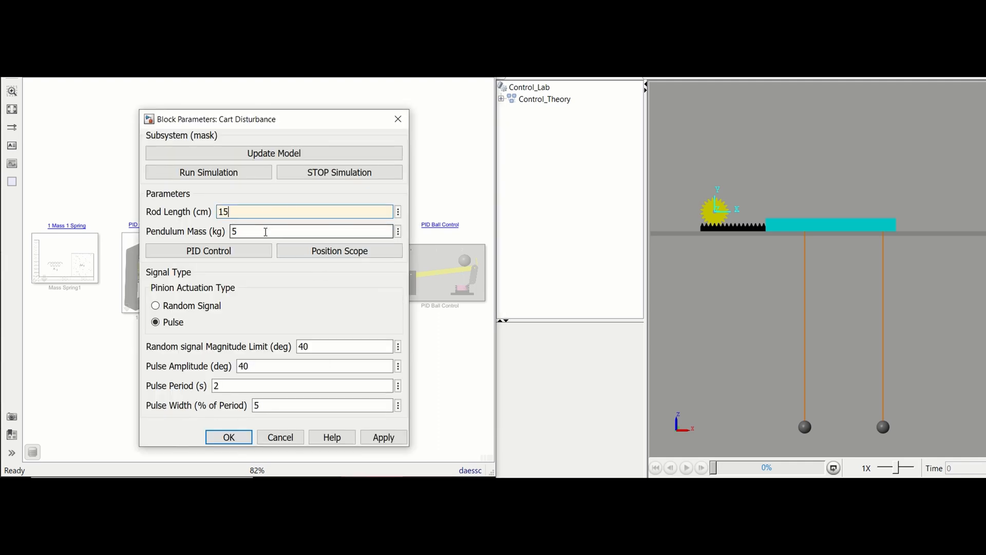
type("2")
left_click(389, 439)
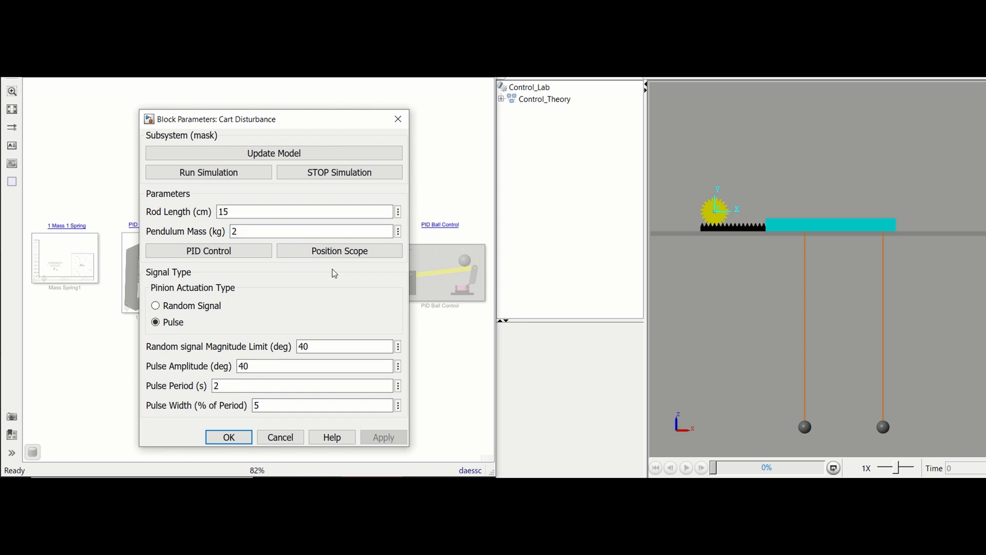
left_click(263, 156)
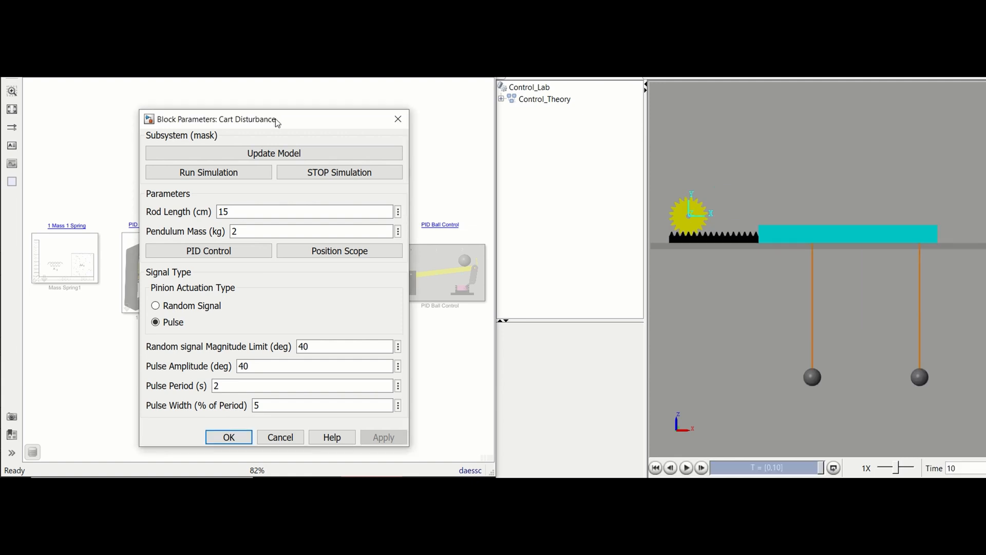
View the position scope and examine the PID controller's proportional, integral and derivative gains.
left_click(337, 257)
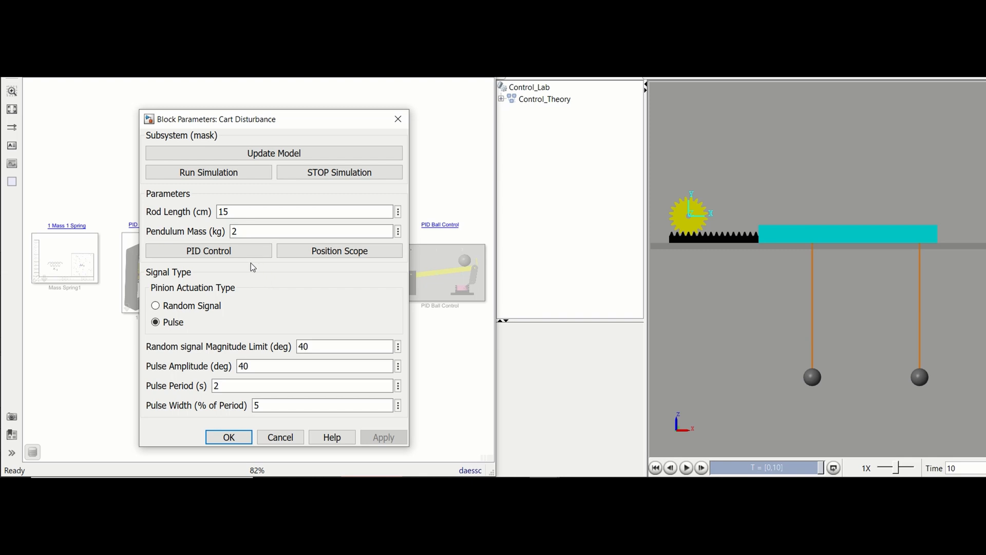
left_click(232, 253)
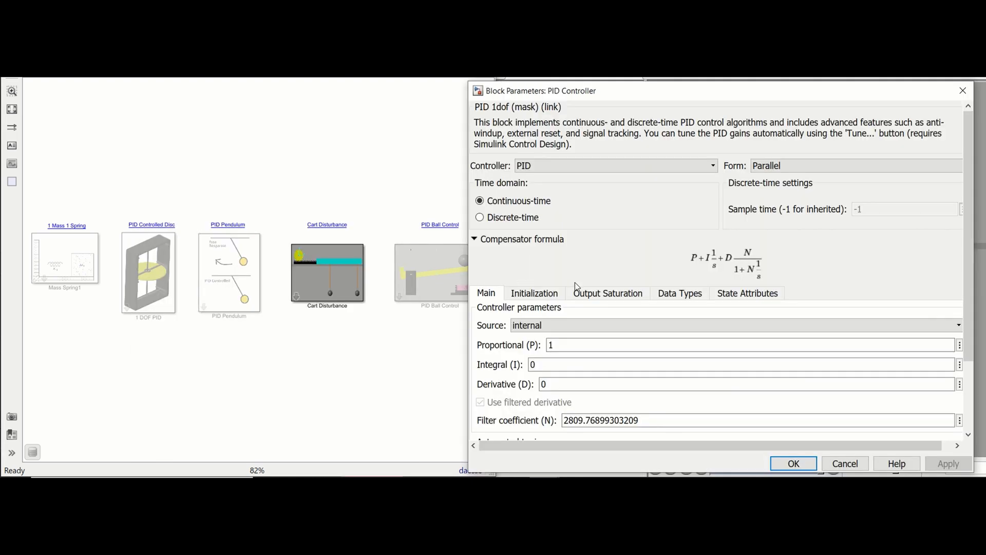
left_click(583, 346)
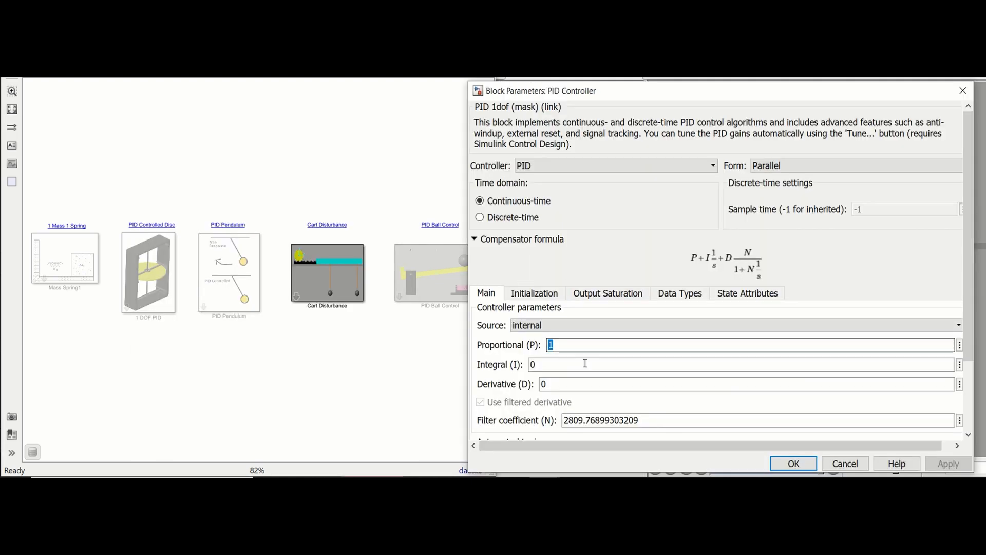
double_click(585, 366)
double_click(586, 382)
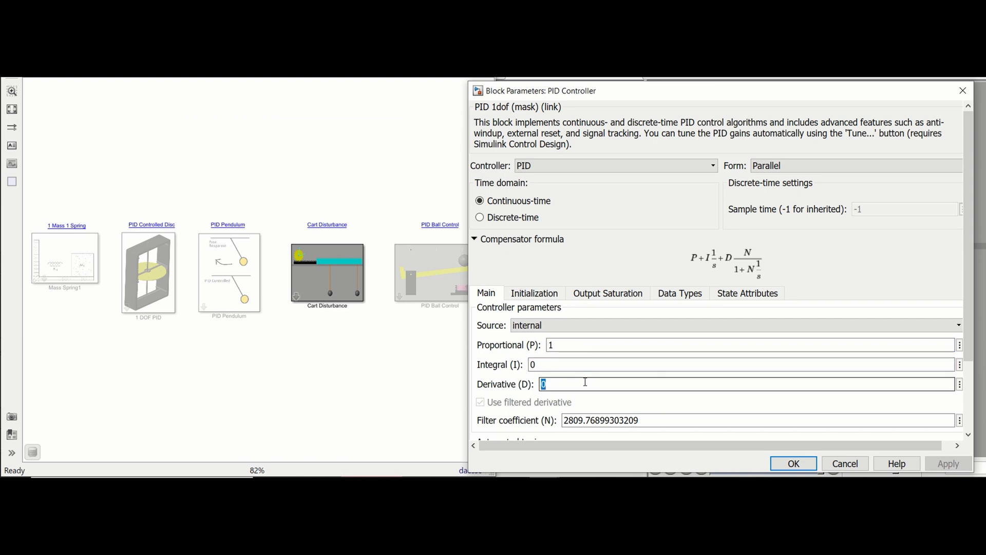
Apply Transfer Function Based (PID Tuner App) as the controller's tuning method and launch the tuner.
left_click(973, 378)
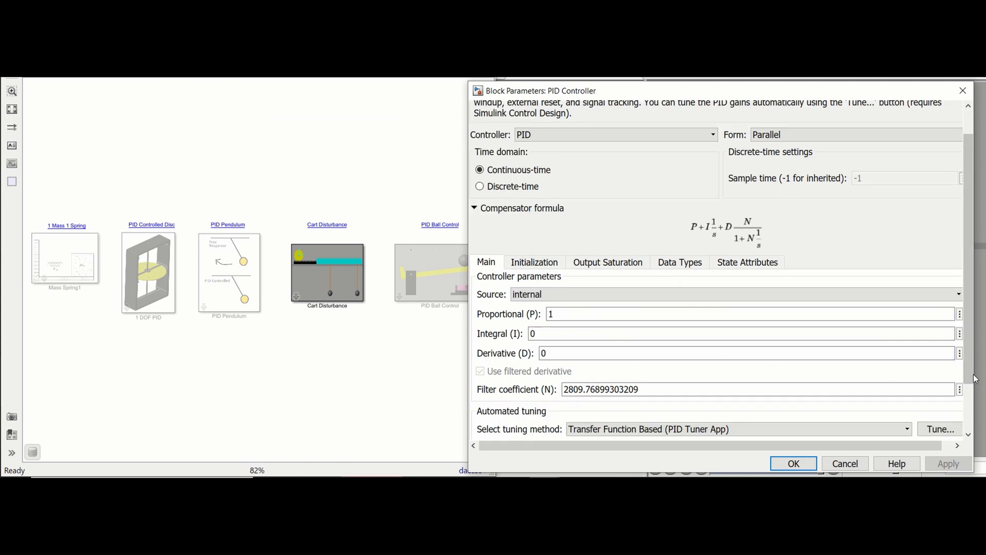
left_click(972, 381)
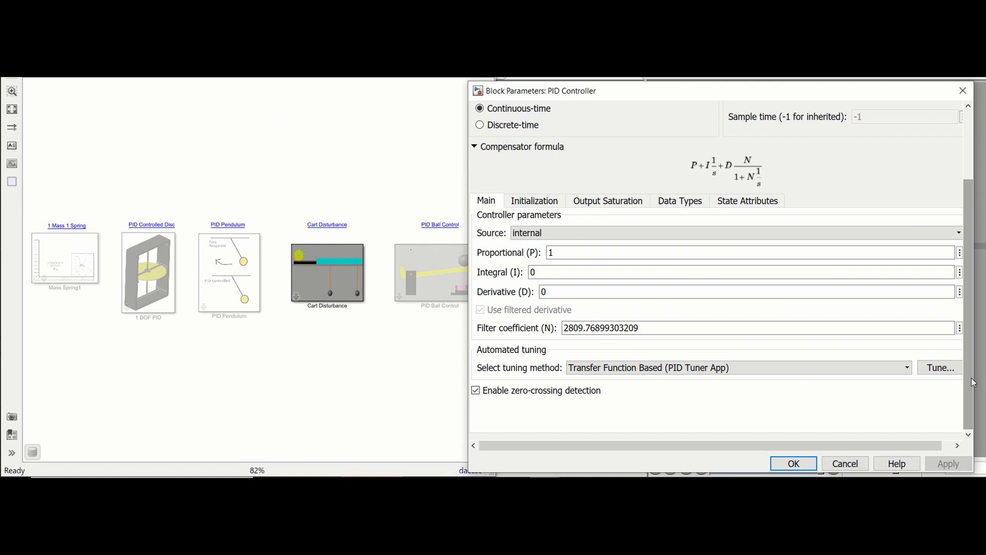
left_click(907, 368)
left_click(894, 385)
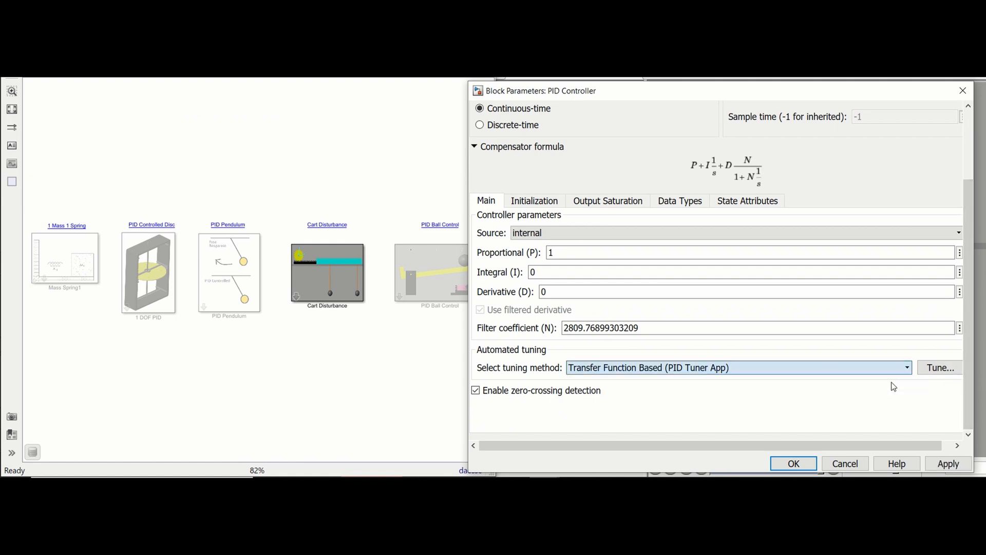
left_click(951, 465)
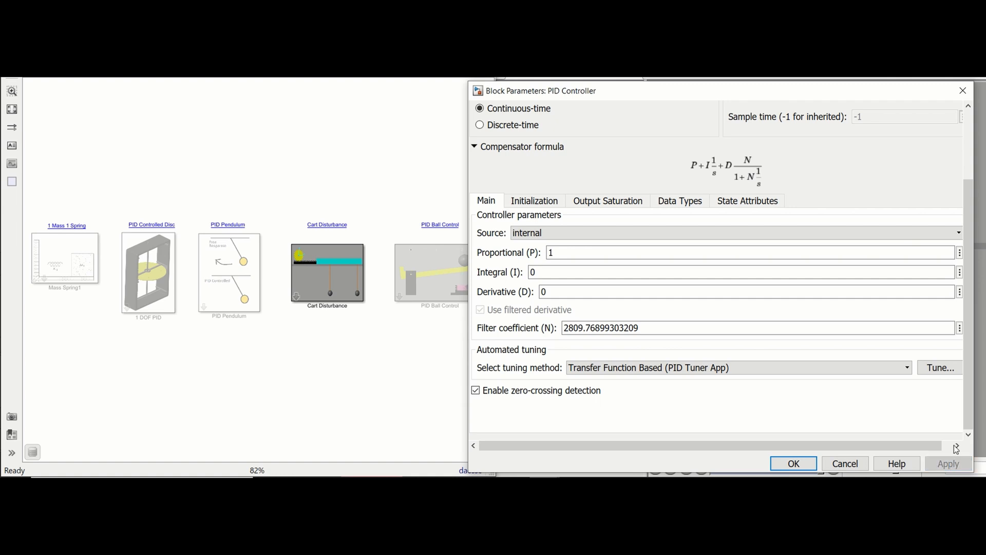
left_click(943, 367)
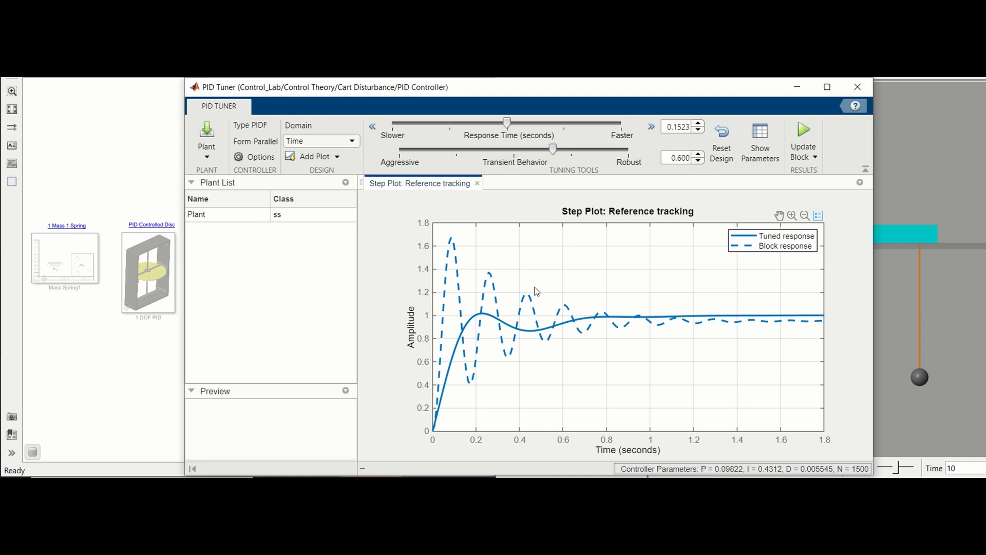
Tune the controller to a response time of 0.03655 seconds and transient behavior of 0.837, and apply the gains to the block.
left_click(805, 132)
left_click_drag(509, 125, 611, 144)
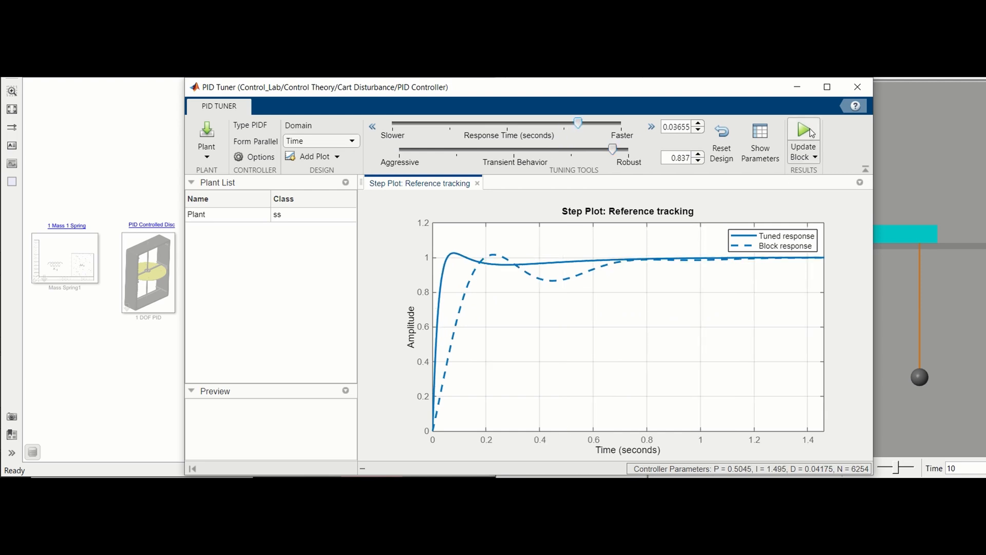
left_click(811, 133)
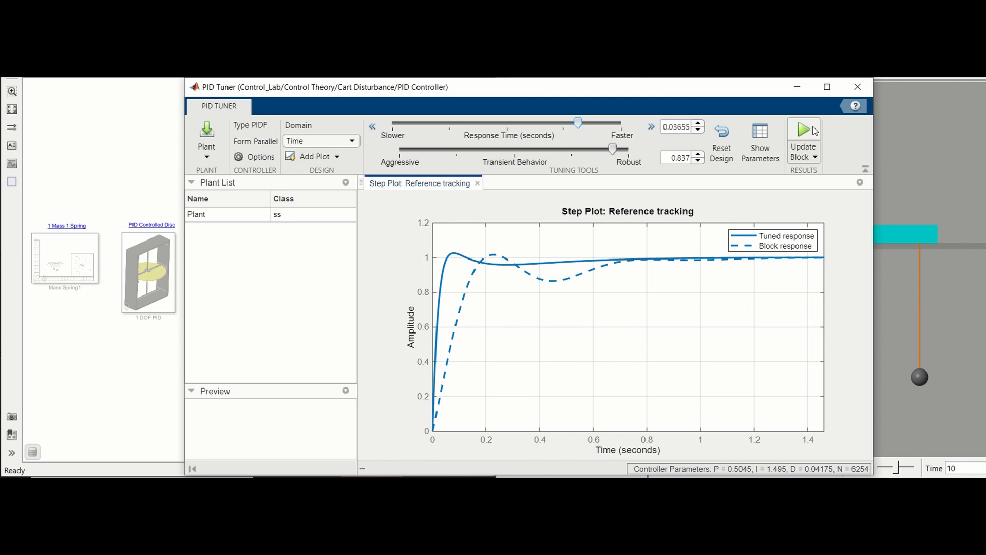
left_click(858, 88)
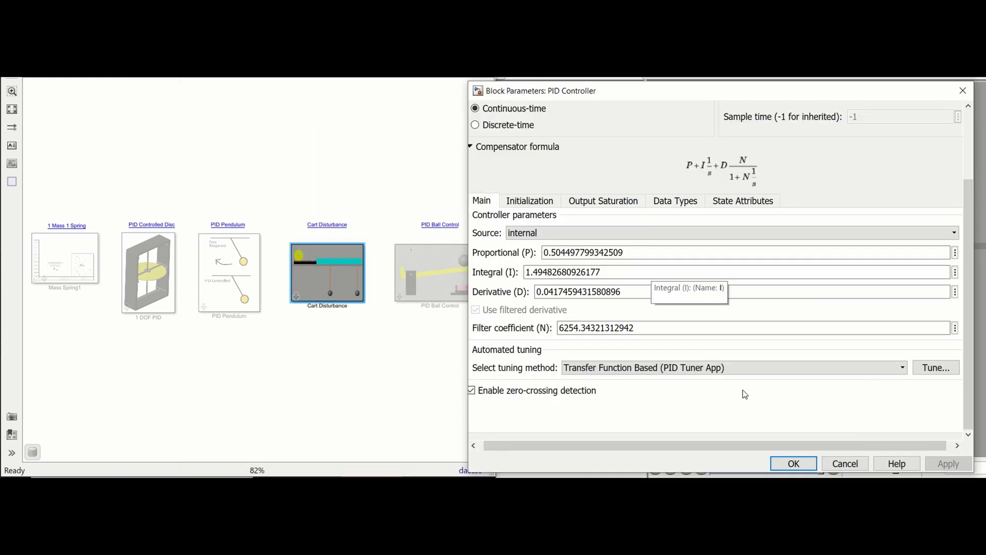
left_click(794, 463)
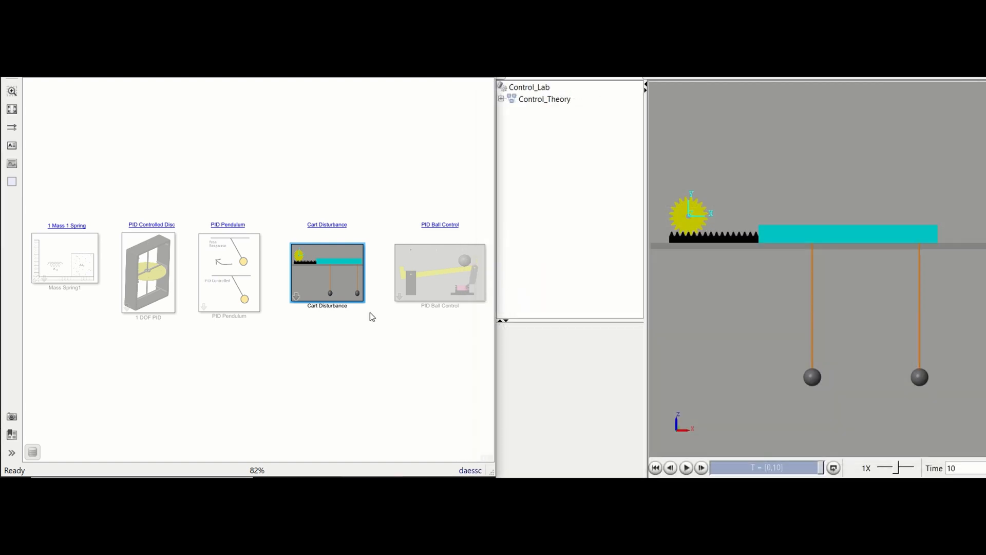
Run the Cart Disturbance simulation with the tuned PID gains and close the block's parameters.
double_click(328, 272)
left_click(235, 177)
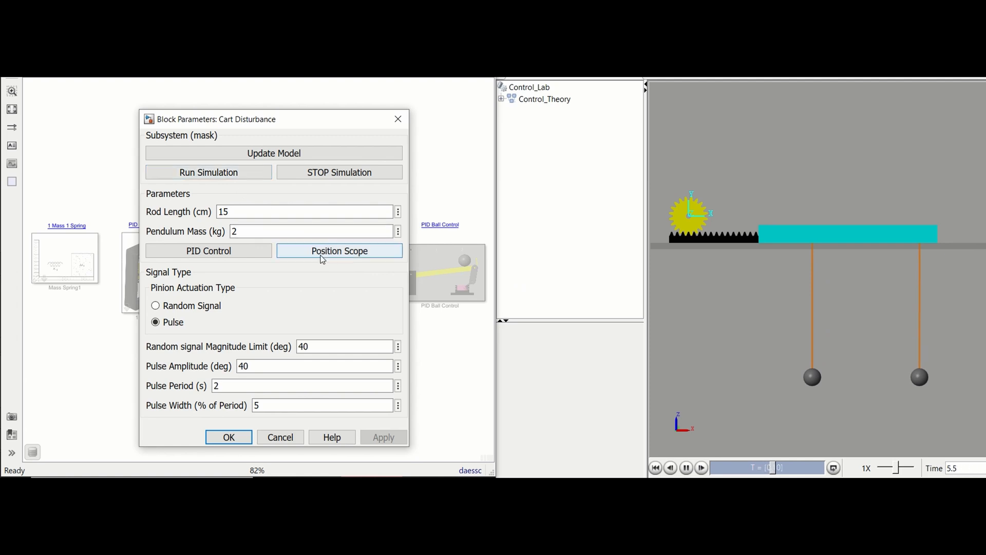
left_click(249, 435)
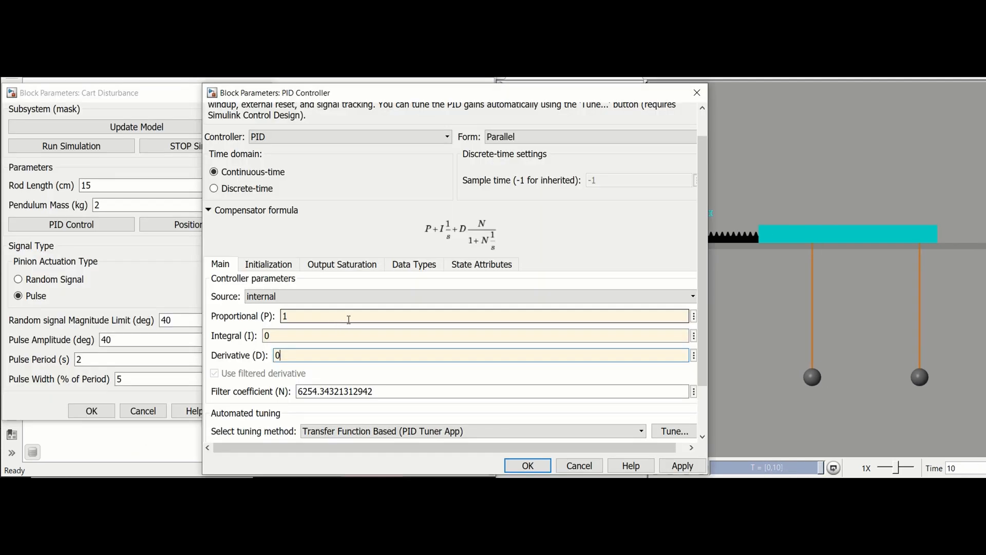
Apply a proportional gain of 1, integral gain of 0 and derivative gain of 0 to the Cart Disturbance PID controller.
double_click(353, 320)
left_click(688, 470)
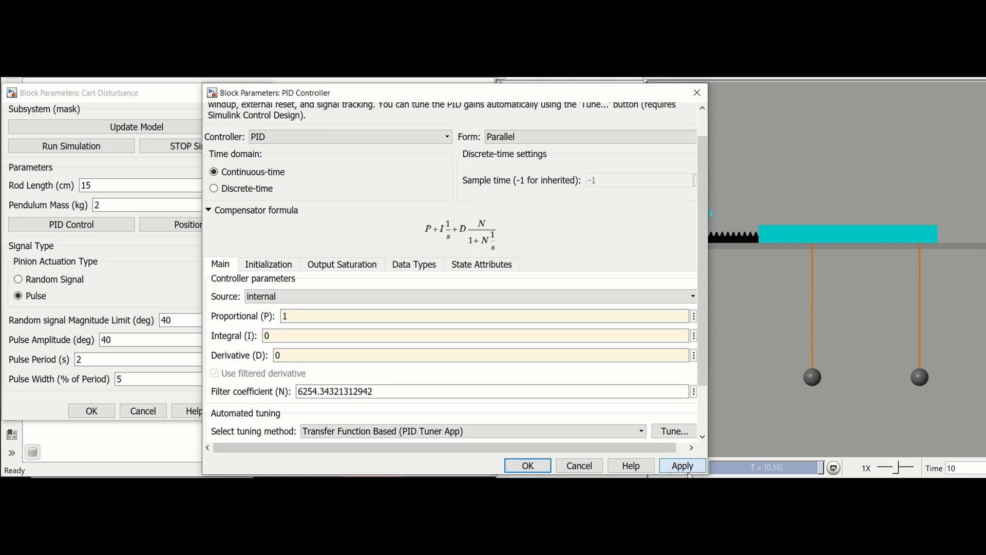
Run the Cart Disturbance simulation with these gains and view its position scope.
left_click(159, 103)
left_click(103, 147)
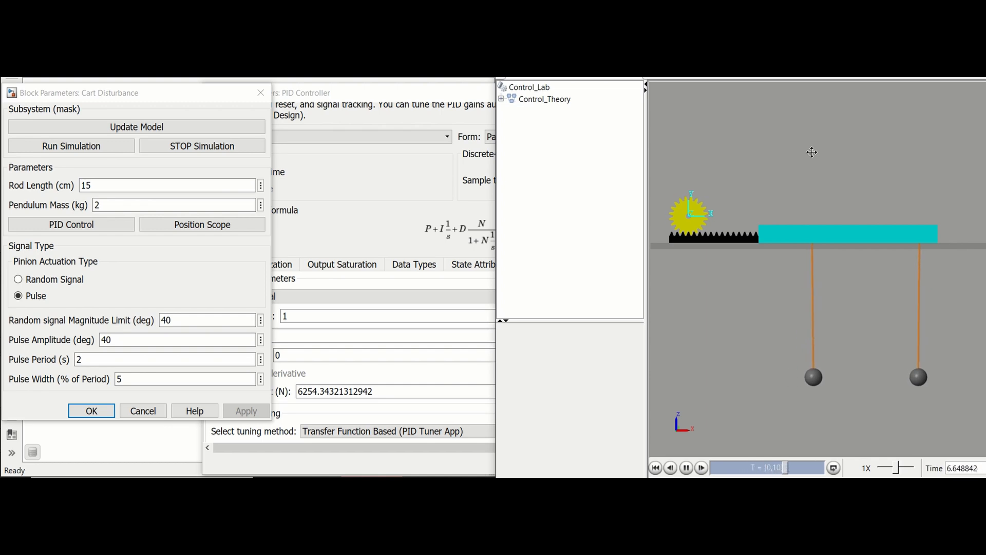
left_click(251, 227)
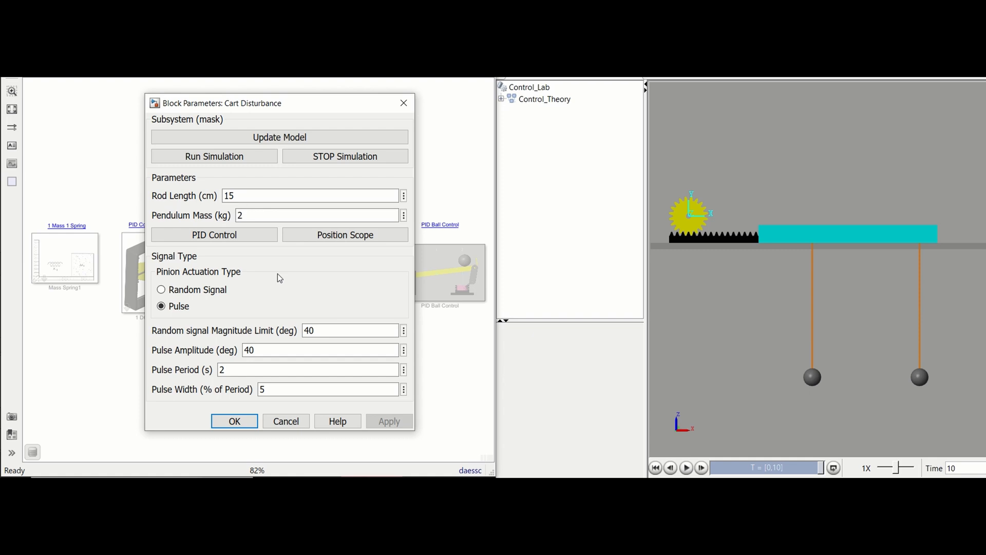
left_click(341, 240)
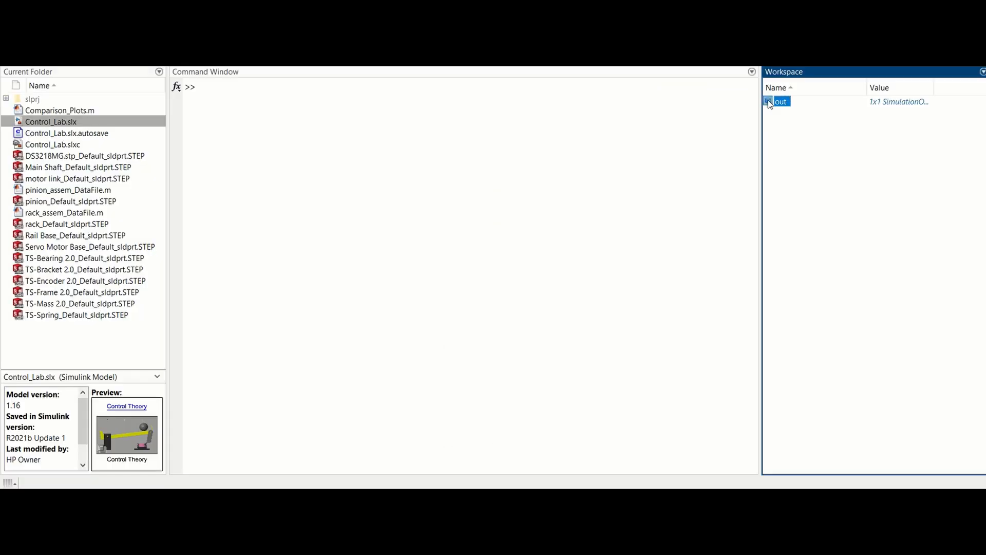
In MATLAB, inspect the out variable and store out.PID_response as simulation1_PID_pendulum.
double_click(781, 101)
left_click(345, 279)
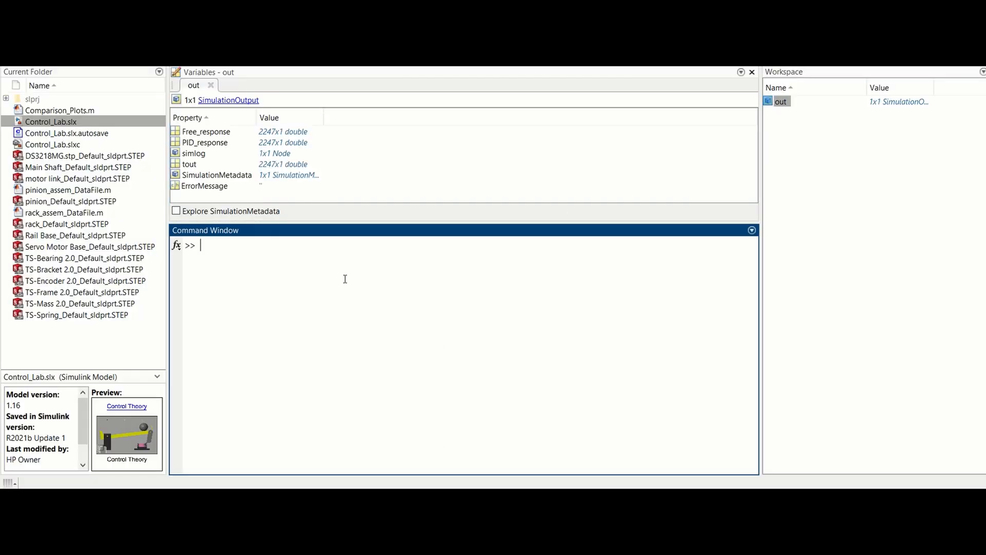
key("Up")
key("Up")
Store the first run's time vector out.tout as simulation1_time.
key("Up")
key("Return")
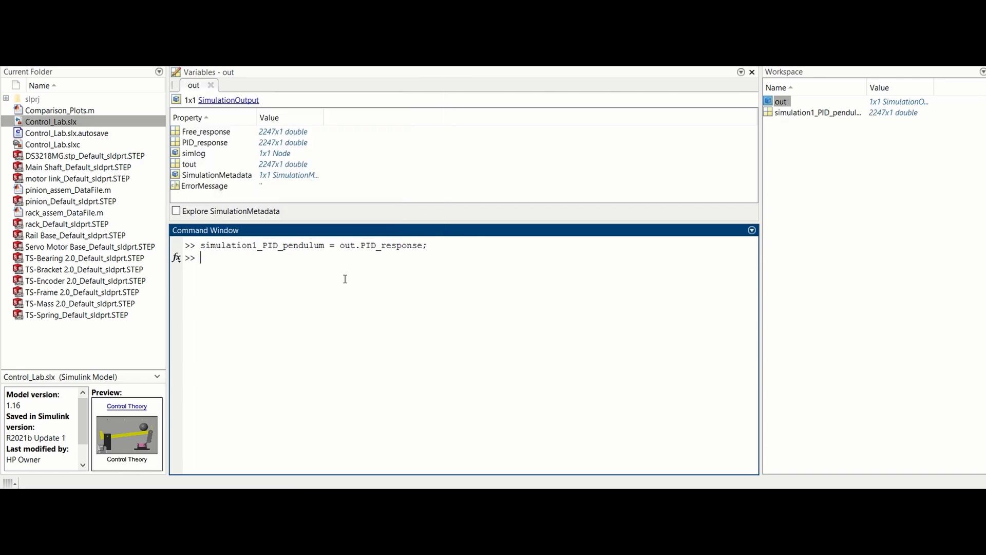
key("Up")
key("Up")
key("Up")
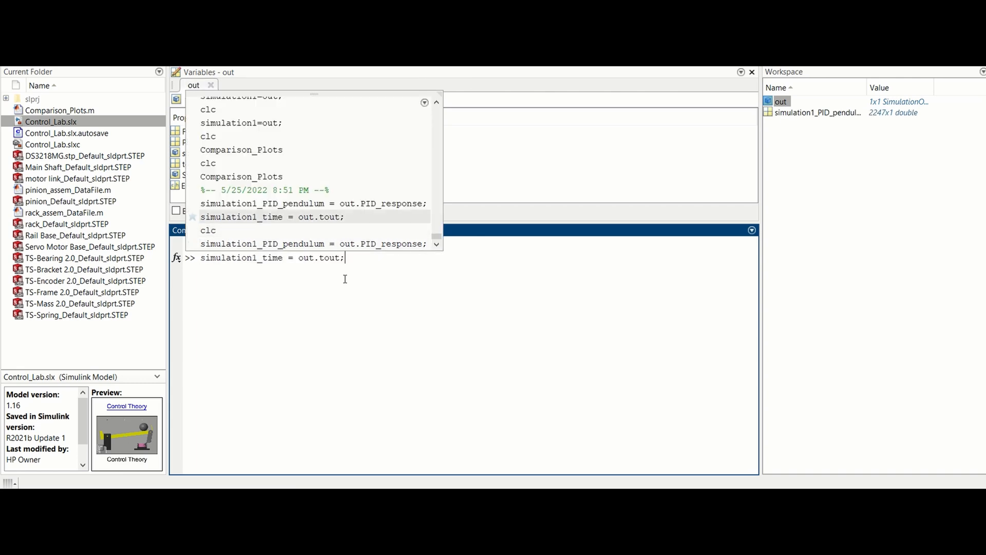
key("Return")
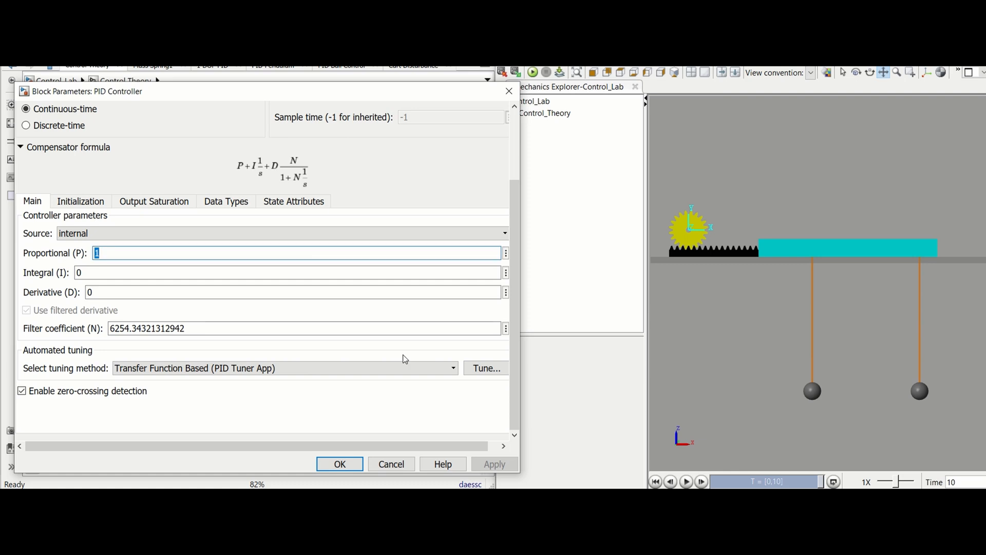
Tune the PID controller in PID Tuner to a response time of 0.01523 seconds and a transient behavior of 0.9.
left_click(482, 368)
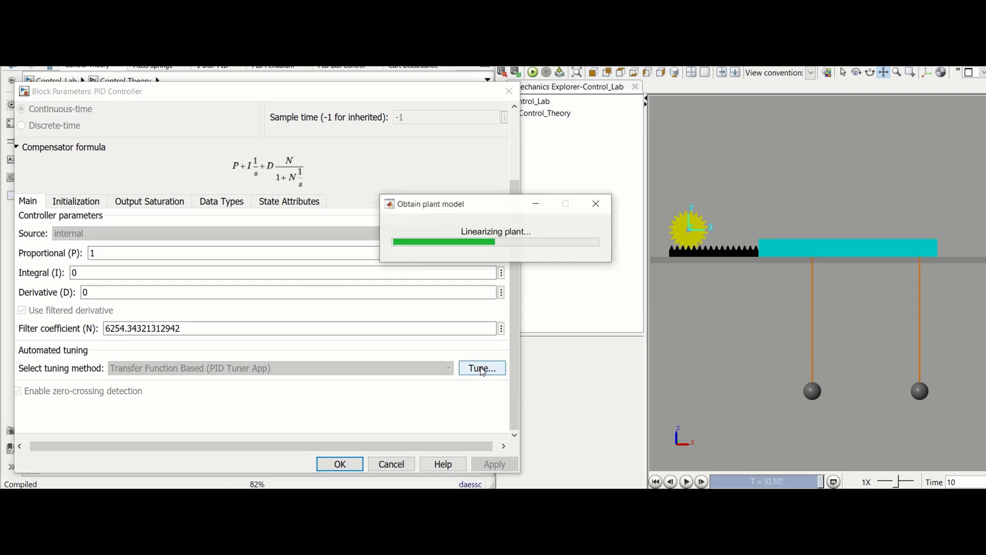
left_click(483, 368)
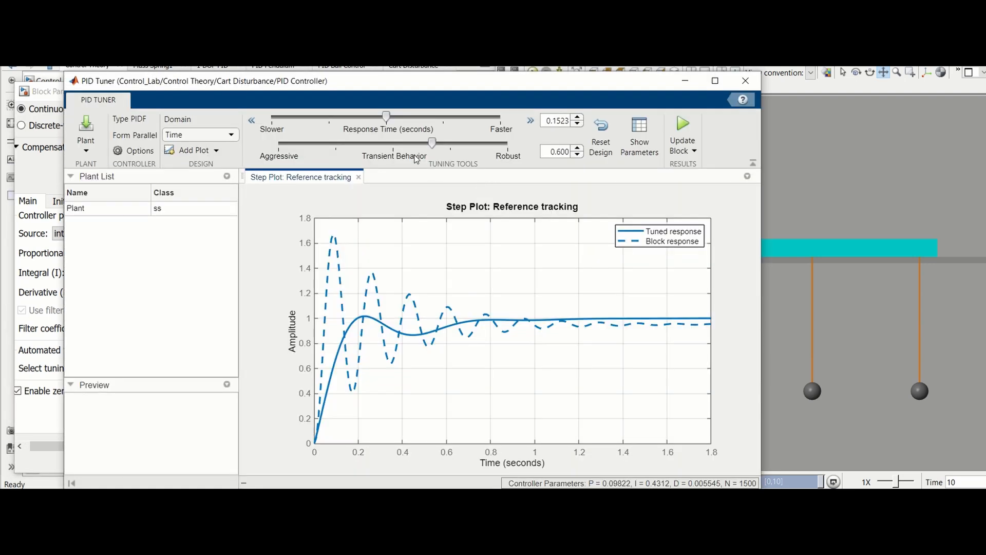
left_click_drag(432, 143, 464, 146)
left_click_drag(386, 117, 414, 117)
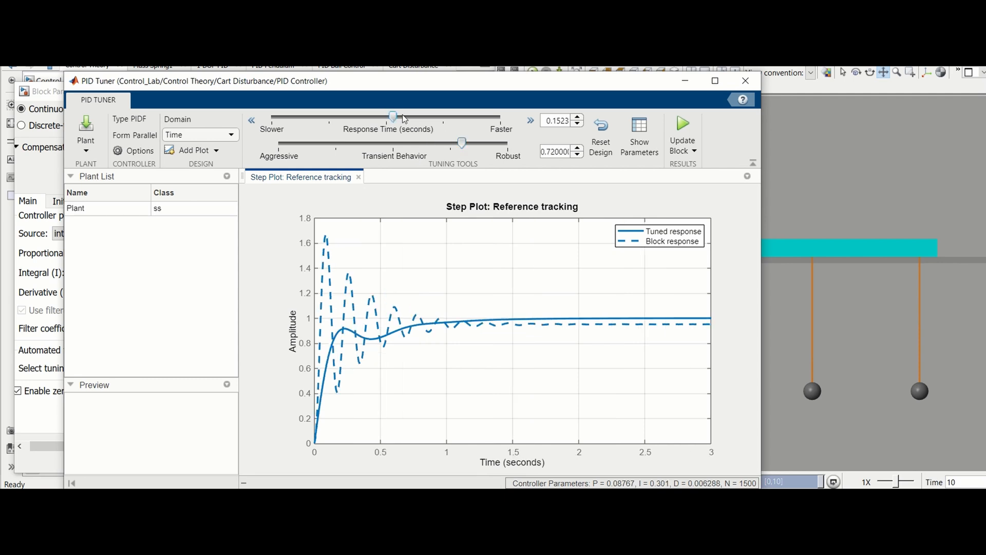
left_click_drag(462, 143, 516, 148)
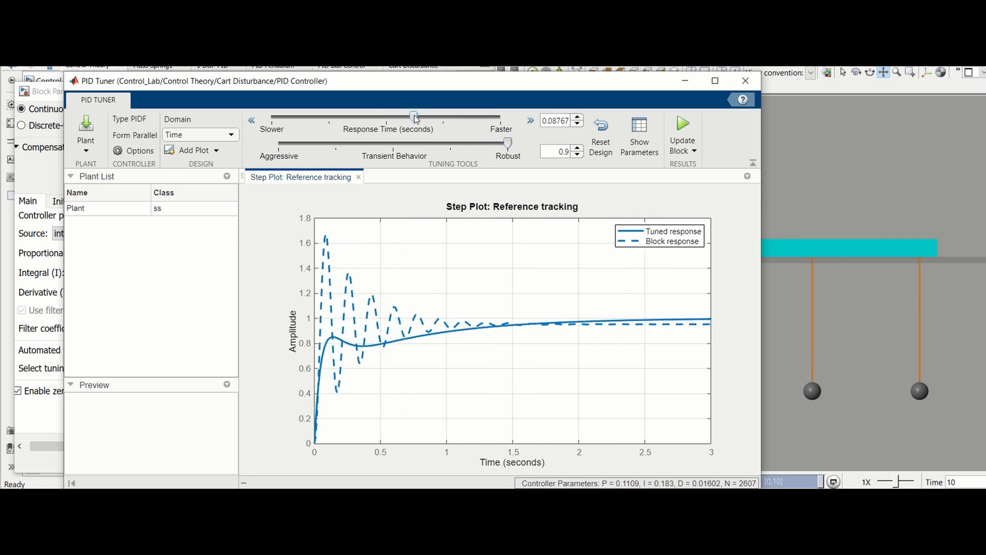
left_click_drag(414, 117, 508, 123)
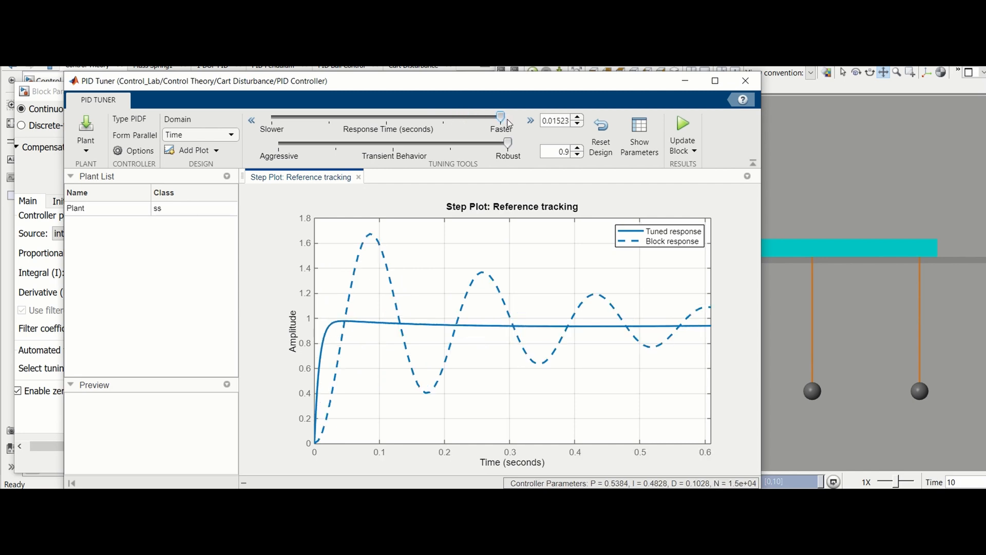
Update the controller block with the newly tuned gains, close the tuner and run the simulation again.
left_click(683, 125)
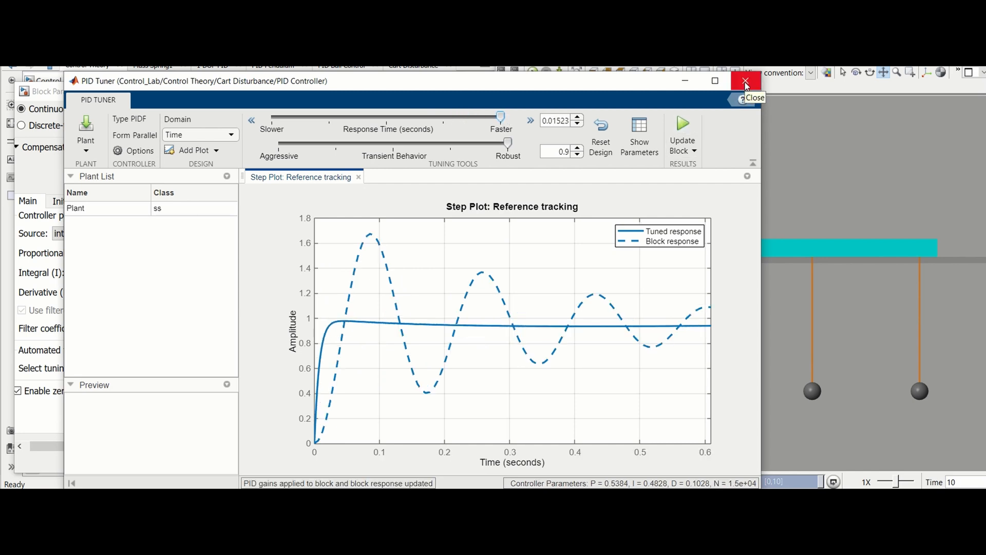
left_click(746, 83)
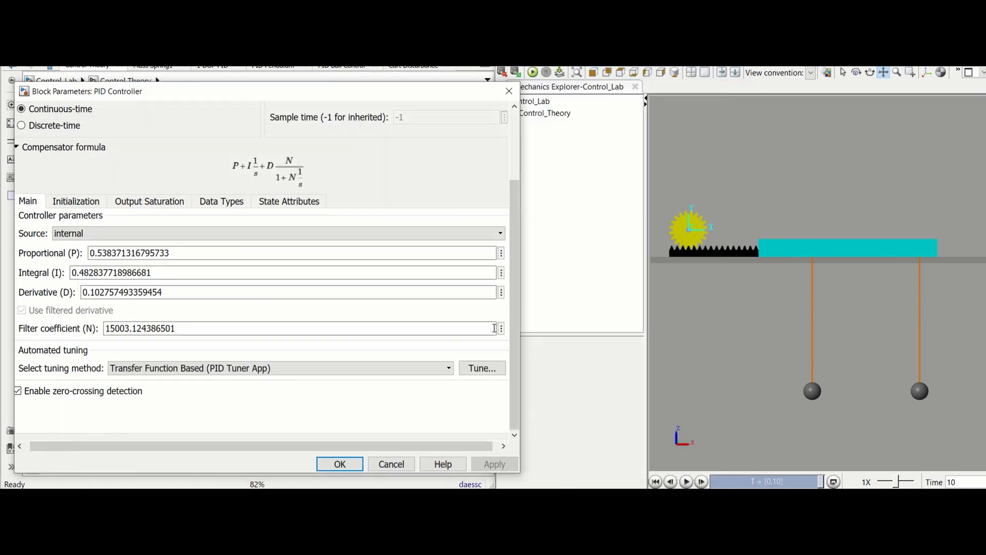
left_click(533, 72)
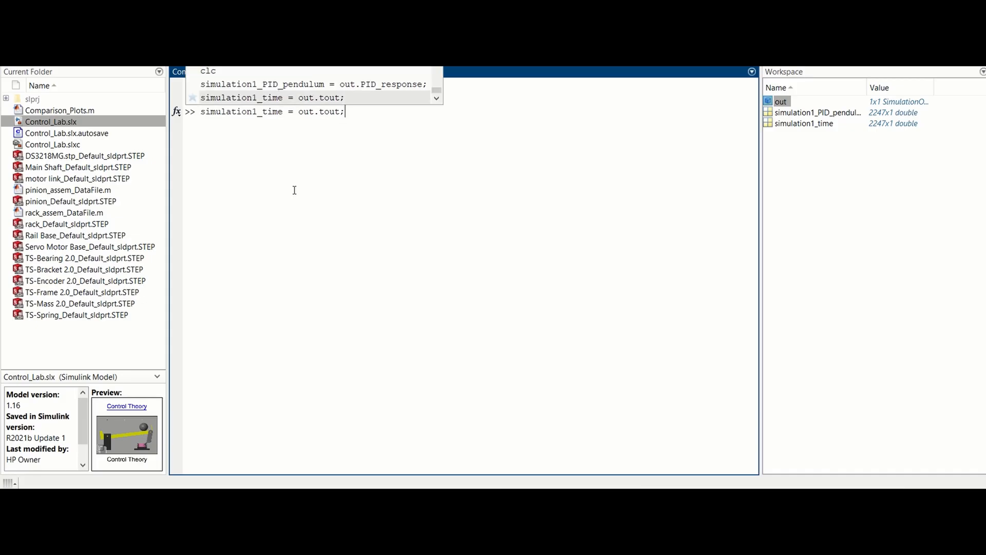
In MATLAB, store the tuned run's out.PID_response as simulation2_PID_pendulum.
key("Up")
key("Left")
key("Left")
key("Left")
key("Left")
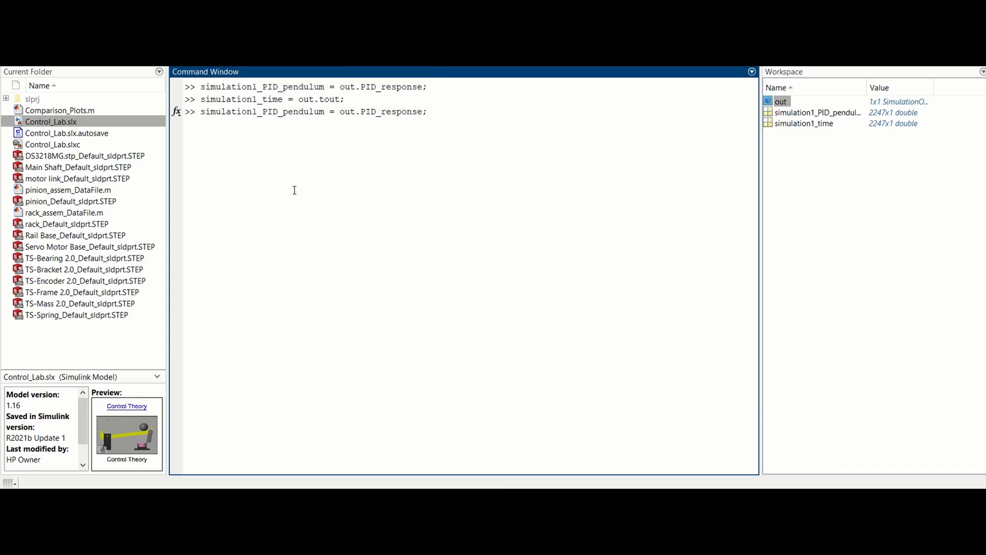
key("Return")
Store the tuned run's time vector out.tout as simulation2_time.
key("Up")
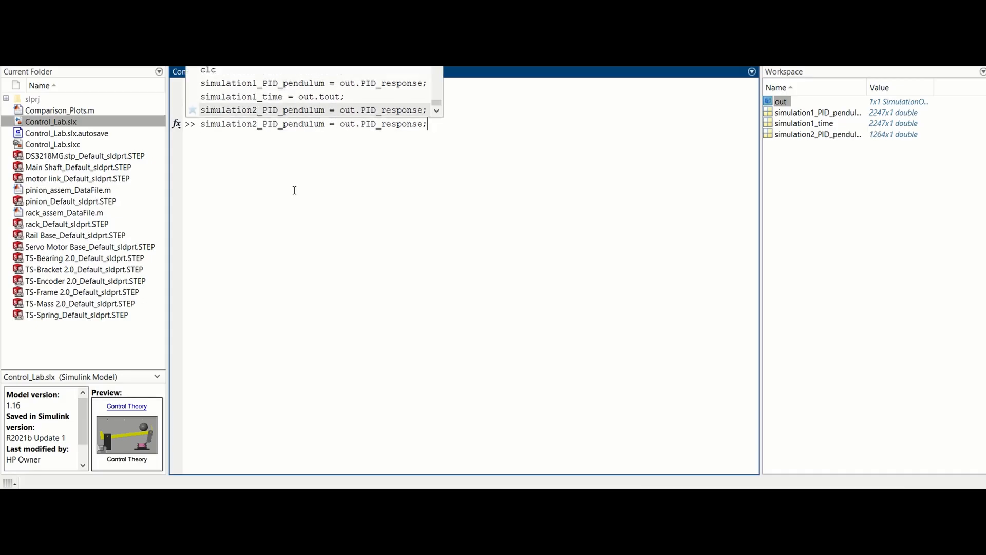
key("Up")
key("Left")
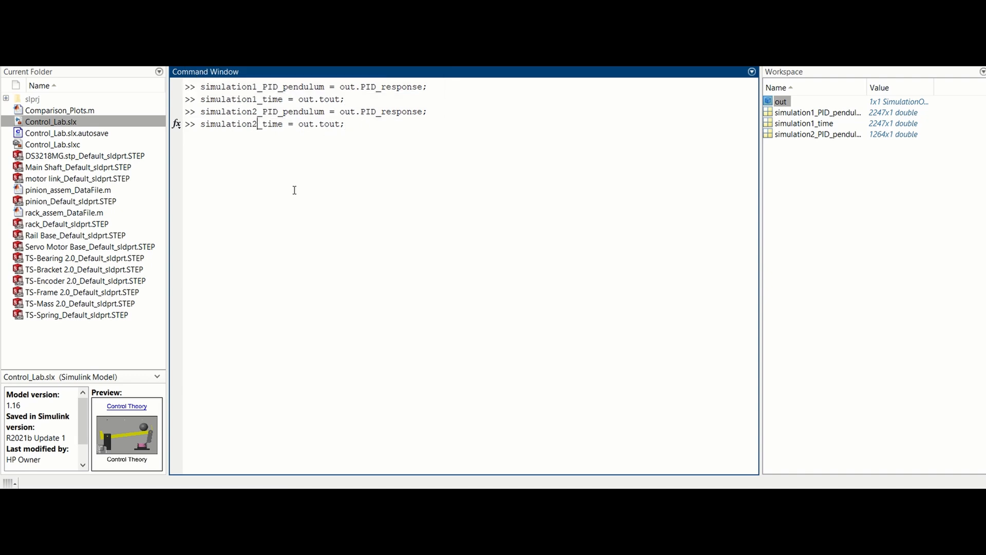
key("Return")
Plot simulation1_PID_pendulum against simulation1_time.
type("plot(simulation1_time")
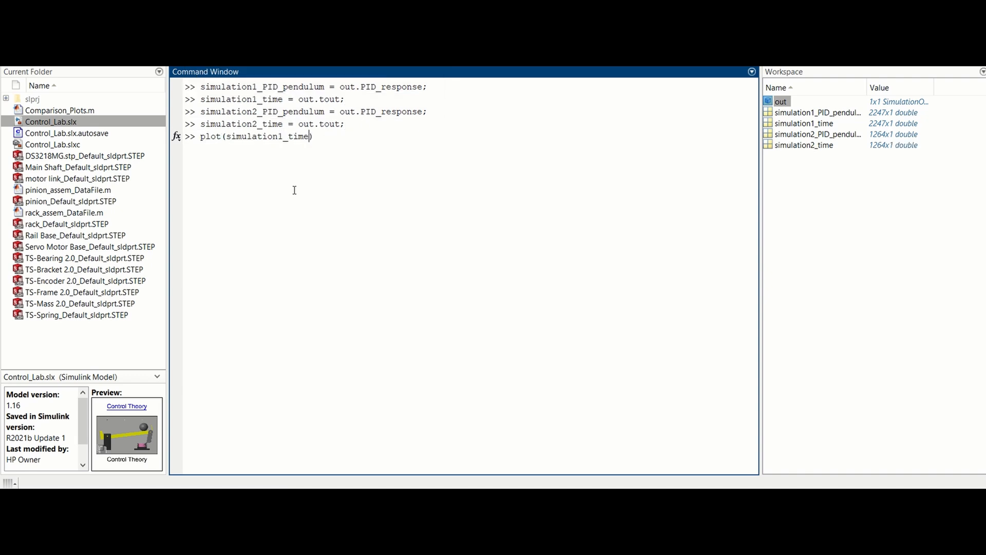
type(",simulation1_PID_pendulum")
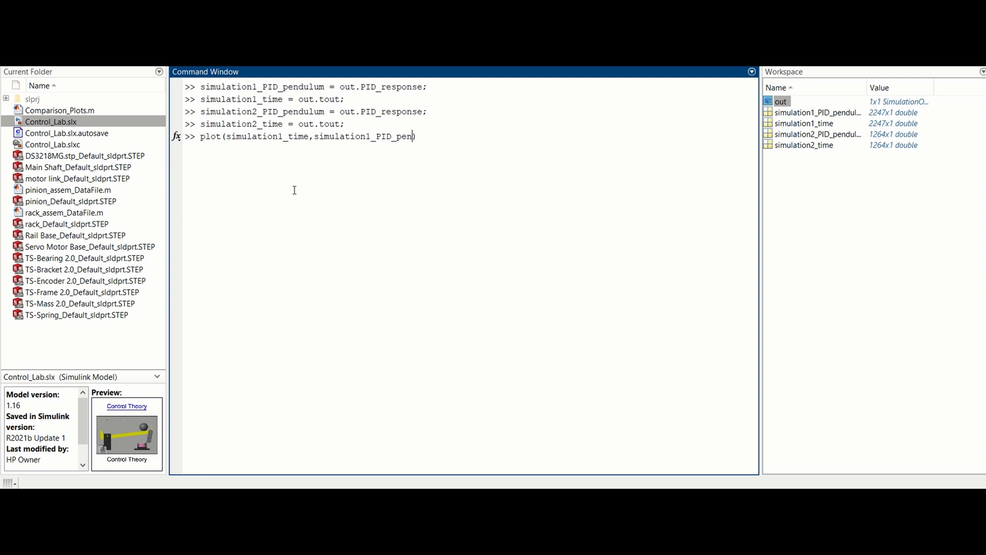
key("Return")
Hold the current plot, overlay simulation2_PID_pendulum against simulation2_time in red ('r'), and move the figure window to the middle of the screen.
type("hold on")
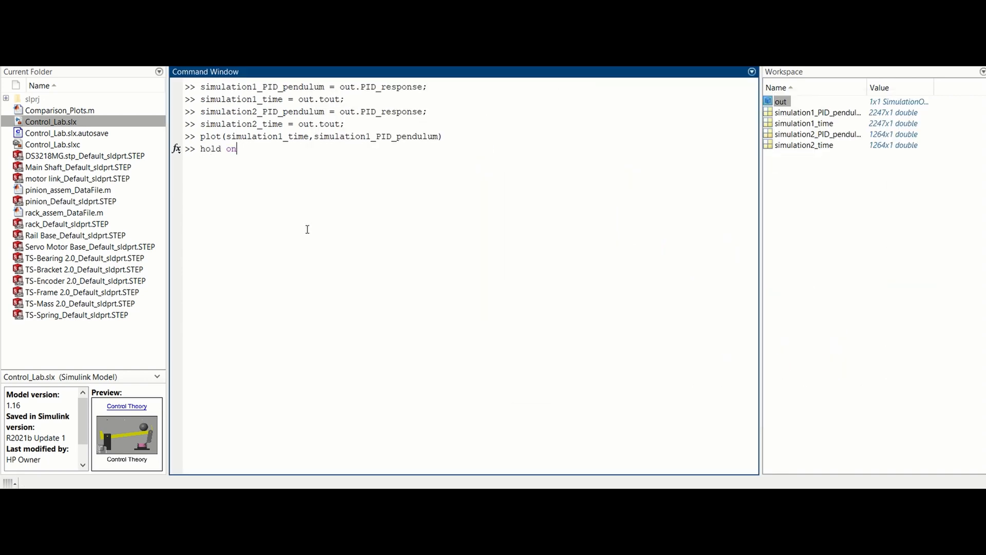
key("Return")
key("Up")
key("Up")
key("Left")
key("Left")
key("Left")
key("Left")
key("Left")
key("Left")
key("Left")
key("Left")
key("Left")
key("Left")
key("Left")
key("Right")
key("Right")
key("Right")
key("Right")
key("Right")
key("Right")
key("Right")
key("Right")
key("Right")
key("Right")
key("Right")
key("Right")
key("Right")
key("Right")
key("Right")
key("Right")
key("Right")
key("Right")
key("Right")
key("Right")
type(",'r'")
key("Return")
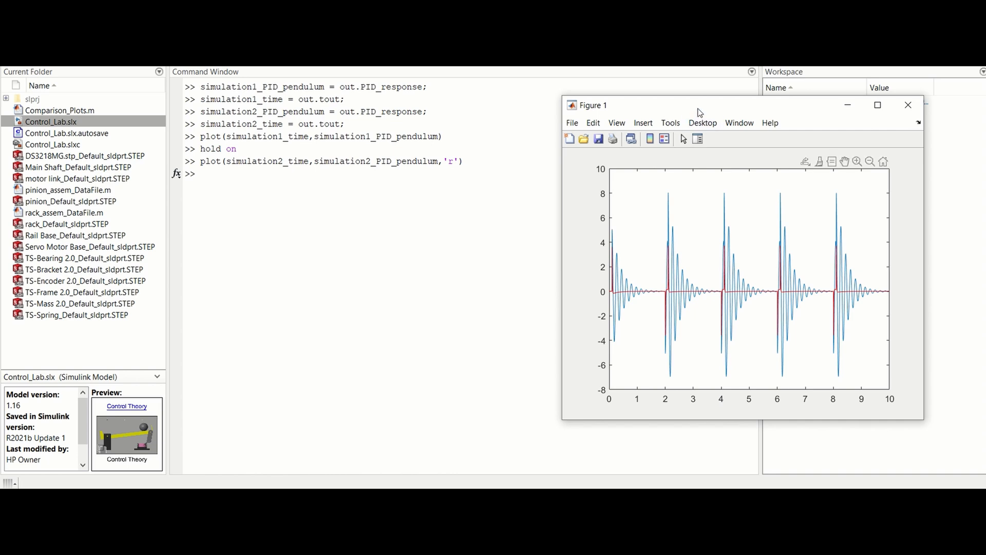
left_click_drag(662, 113, 448, 97)
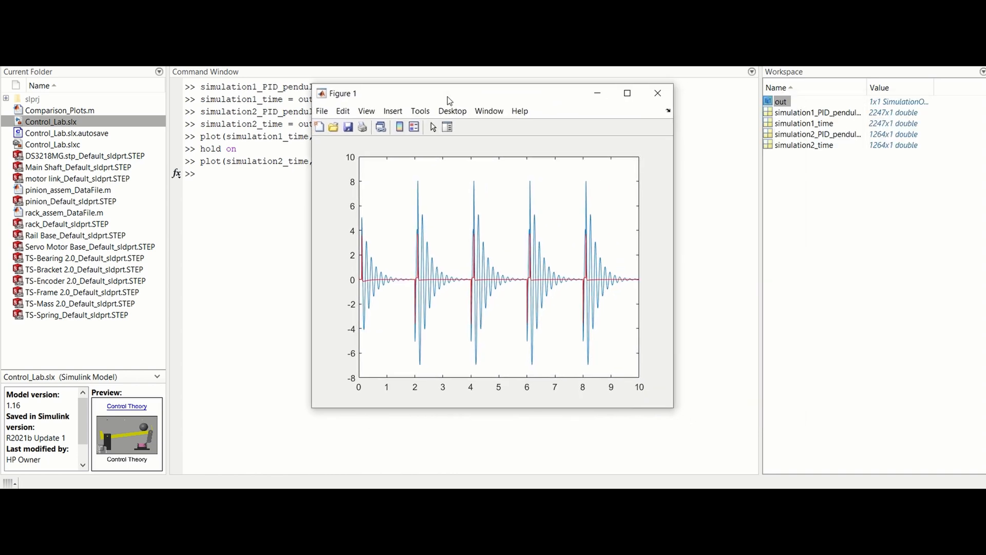